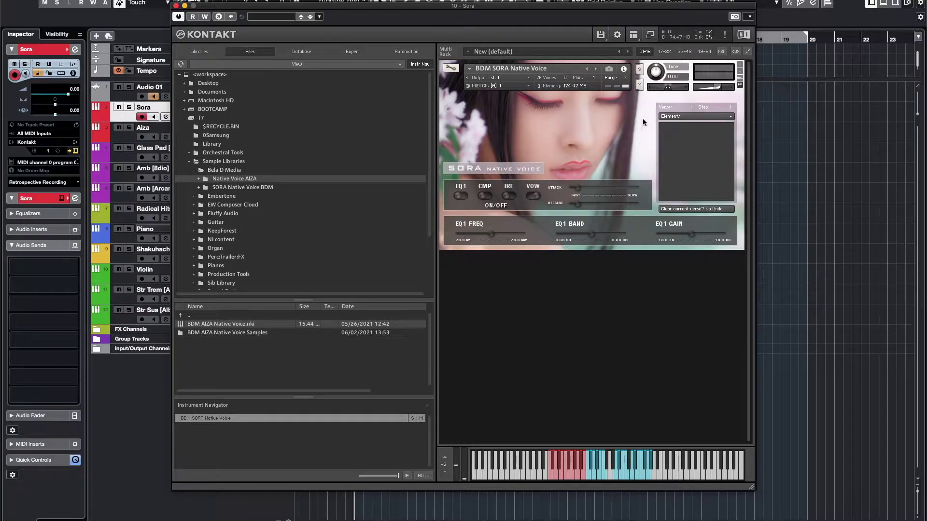
Step: Browse Sora's element list and load the A3 aha hah ahuha huaua phrase into step 1 of verse 1
{"action": "left_click", "coordinate": [681, 116]}
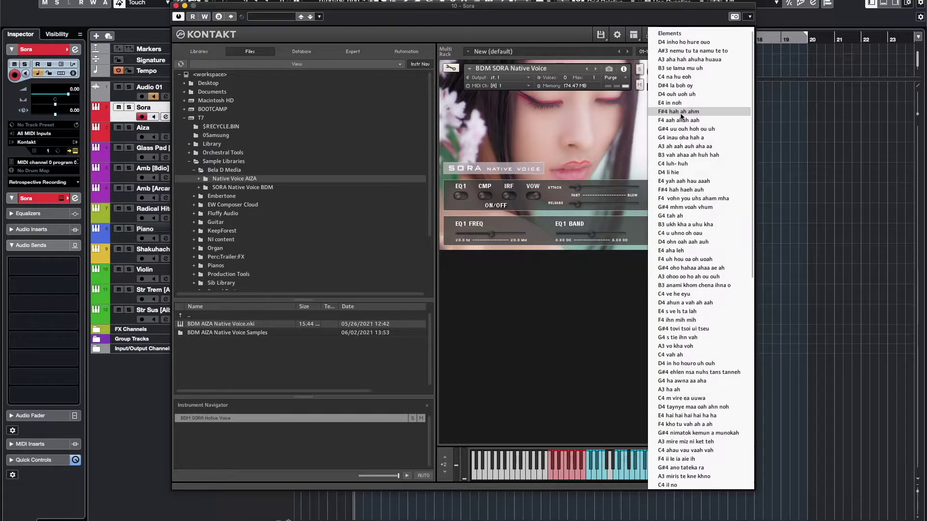
{"action": "scroll", "coordinate": [682, 116], "scroll_direction": "down", "scroll_amount": 10}
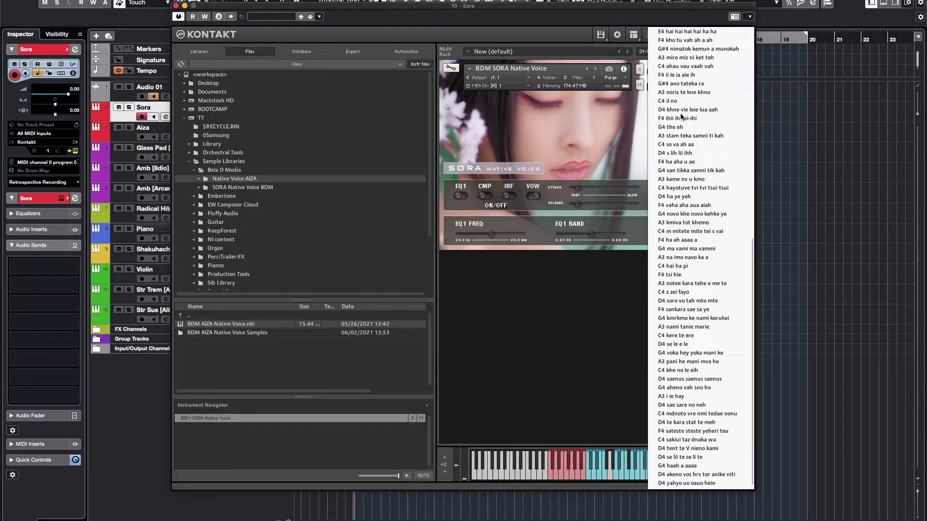
{"action": "scroll", "coordinate": [682, 116], "scroll_direction": "up", "scroll_amount": 15}
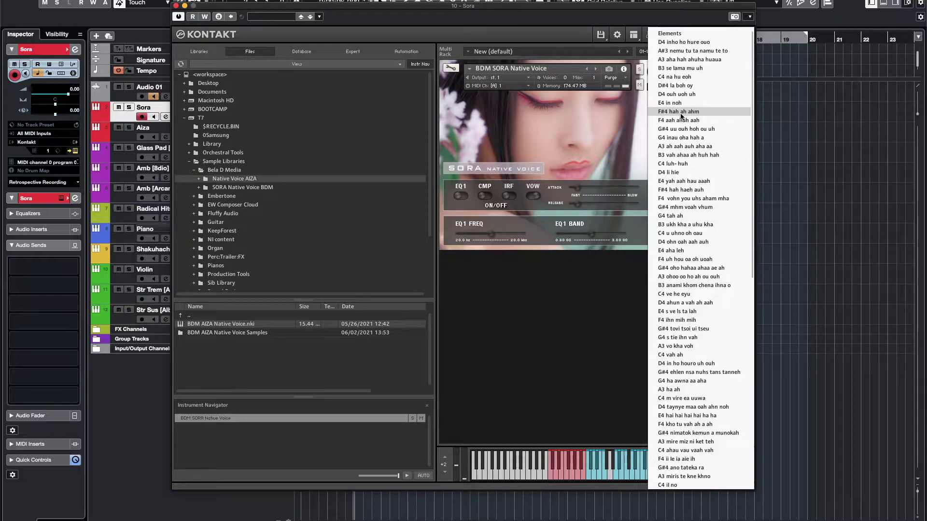
{"action": "left_click", "coordinate": [684, 59]}
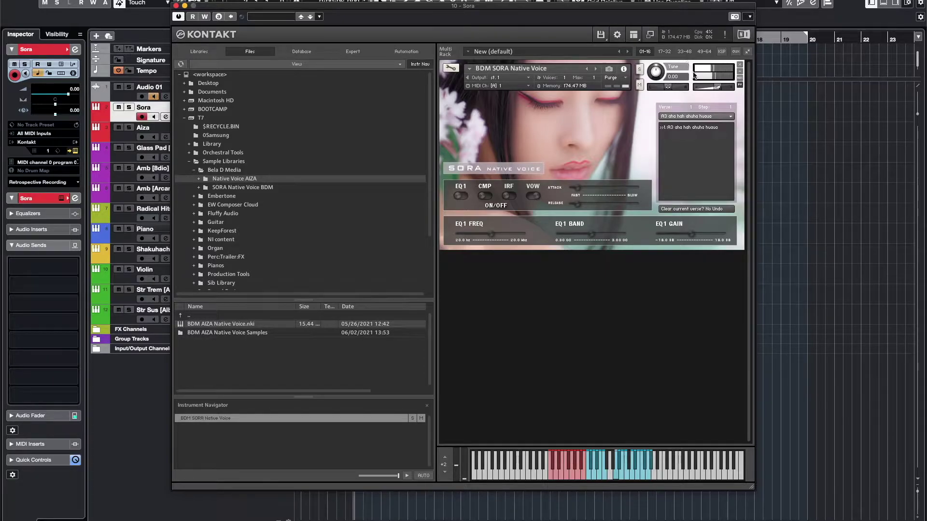
Step: Replace Sora's step 1 phrase with F4 aah ahah aah to audition it, and change it to A3 ha ah
{"action": "left_click", "coordinate": [726, 117]}
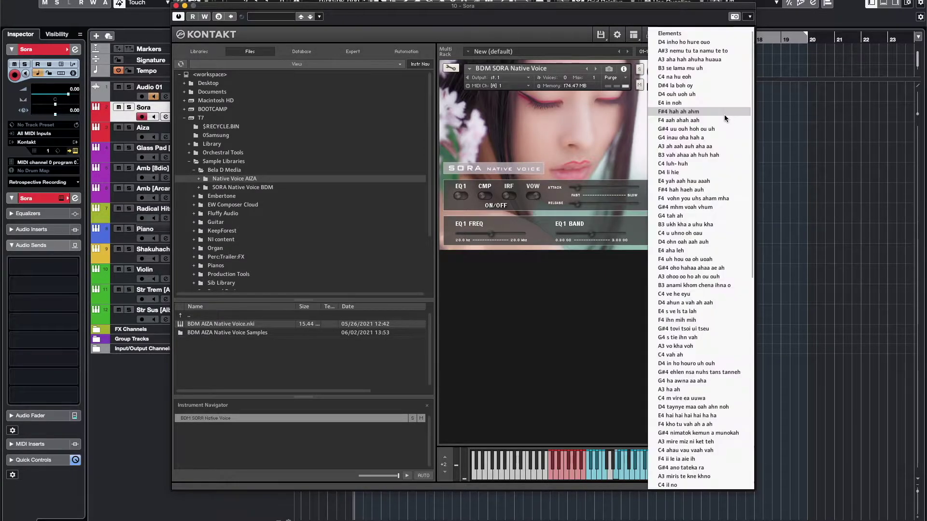
{"action": "left_click", "coordinate": [725, 121]}
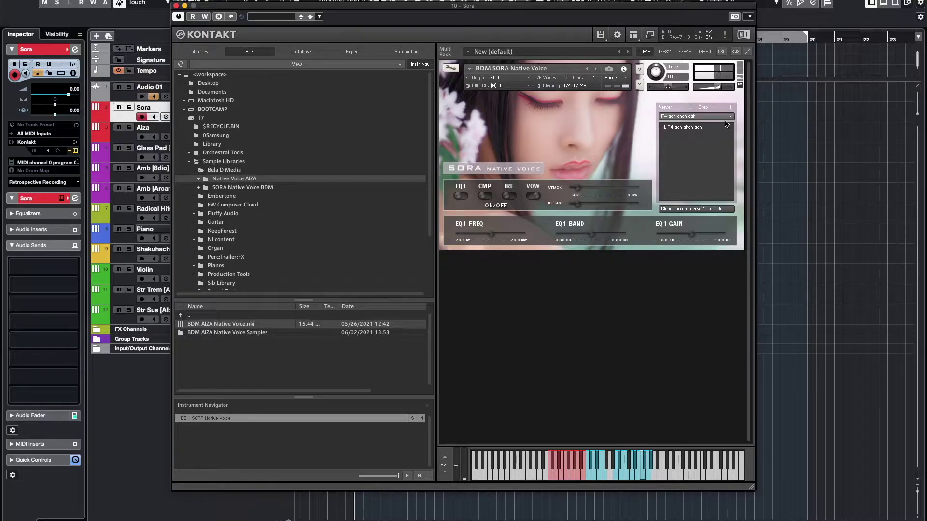
{"action": "left_click", "coordinate": [726, 119]}
{"action": "left_click", "coordinate": [725, 114]}
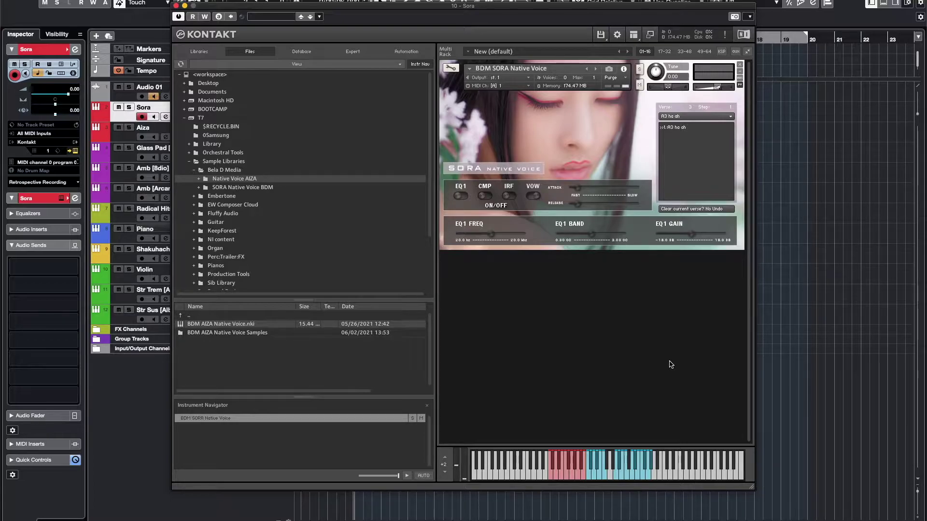
Step: Switch from the Sora instrument to the Aiza track's instrument and load F#4 aHeaa-aheah into step 1 of verse 1
{"action": "key", "text": "super+w"}
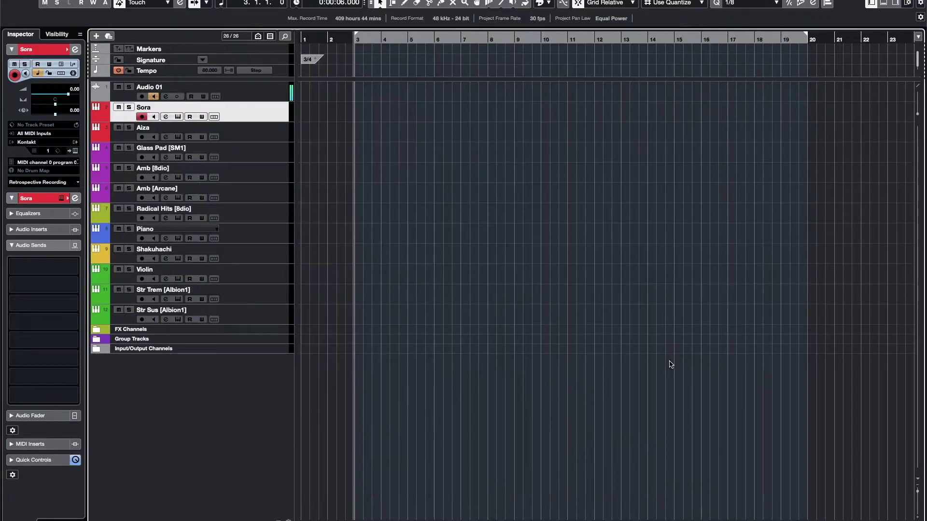
{"action": "key", "text": "Down"}
{"action": "key", "text": "super+e"}
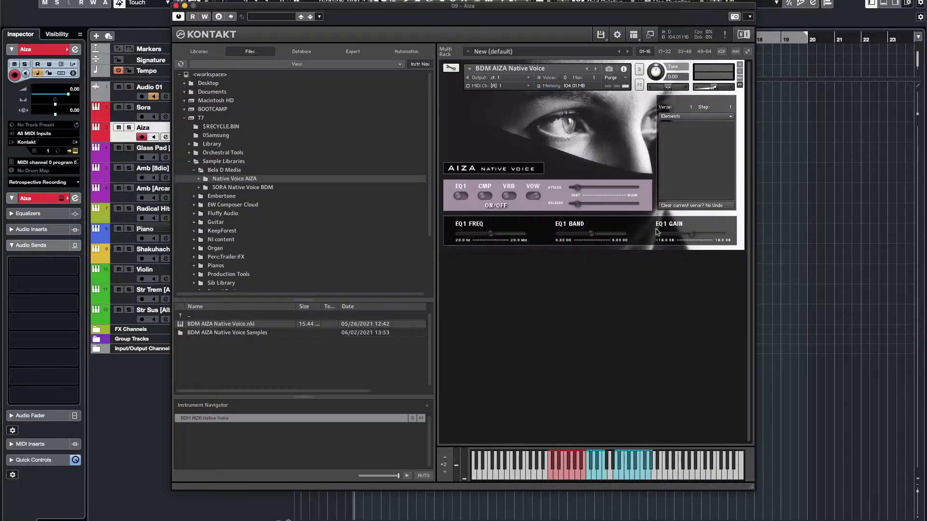
{"action": "left_click", "coordinate": [688, 116]}
{"action": "left_click", "coordinate": [688, 114]}
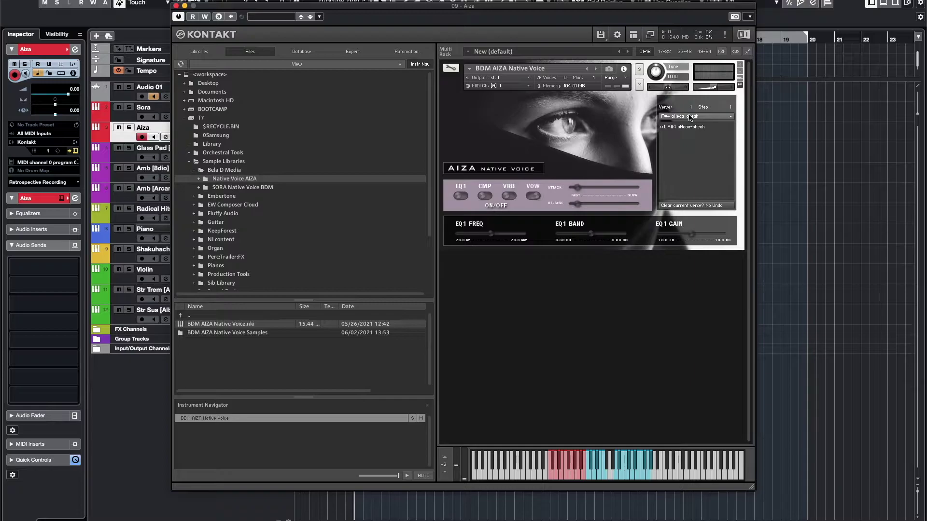
Step: Fill steps 2 to 5 of Aiza's verse 1 with A#3, B3, G4 and F#4 phrases
{"action": "left_click", "coordinate": [734, 107]}
{"action": "left_click", "coordinate": [730, 116]}
{"action": "left_click", "coordinate": [714, 141]}
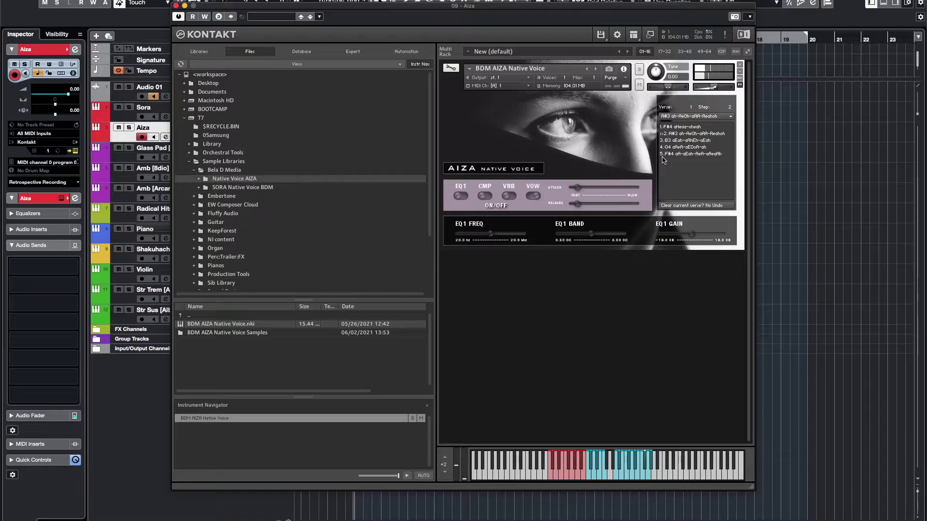
{"action": "left_click", "coordinate": [662, 155]}
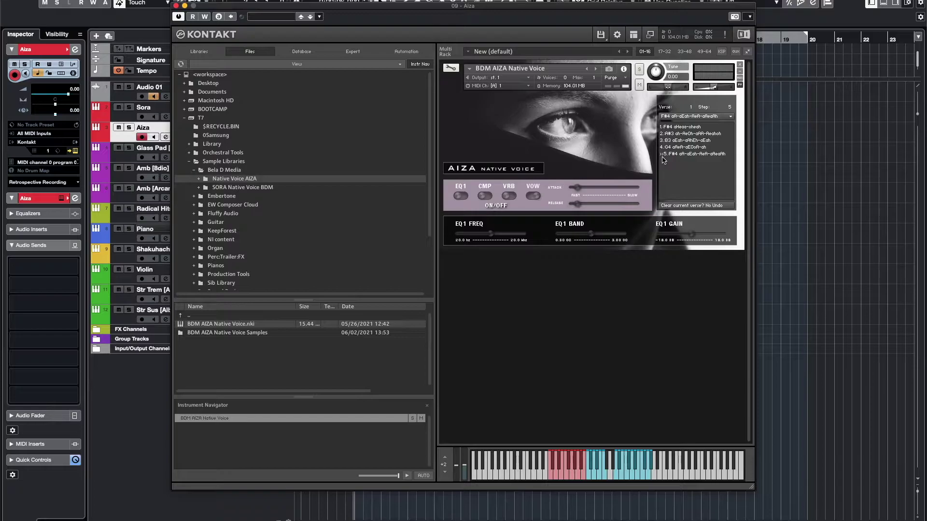
{"action": "left_click", "coordinate": [696, 117]}
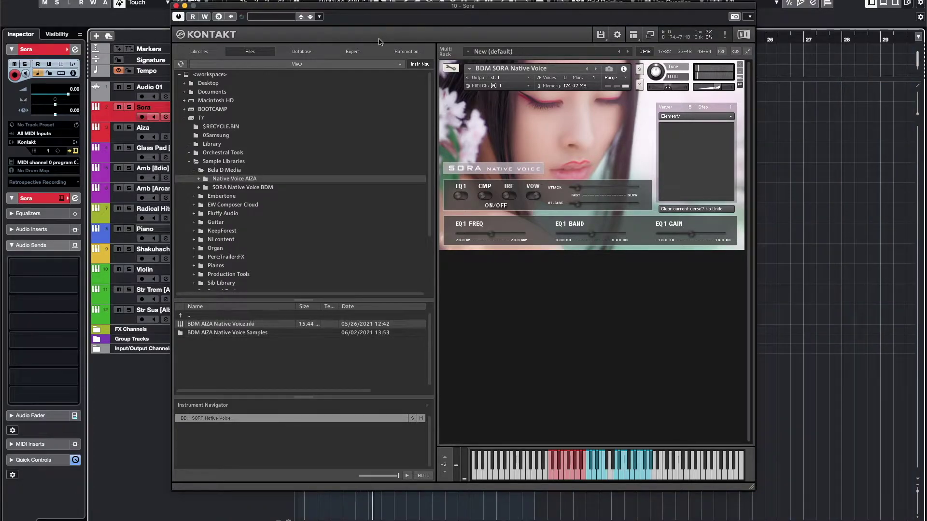
Step: Stop recording the Sora part and close its instrument window to show the recording in the project
{"action": "key", "text": "space"}
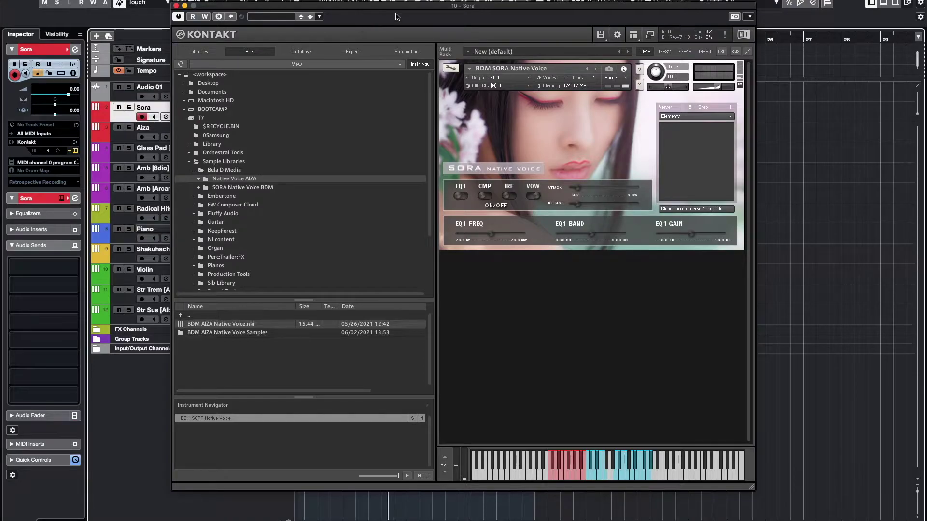
{"action": "key", "text": "super+w"}
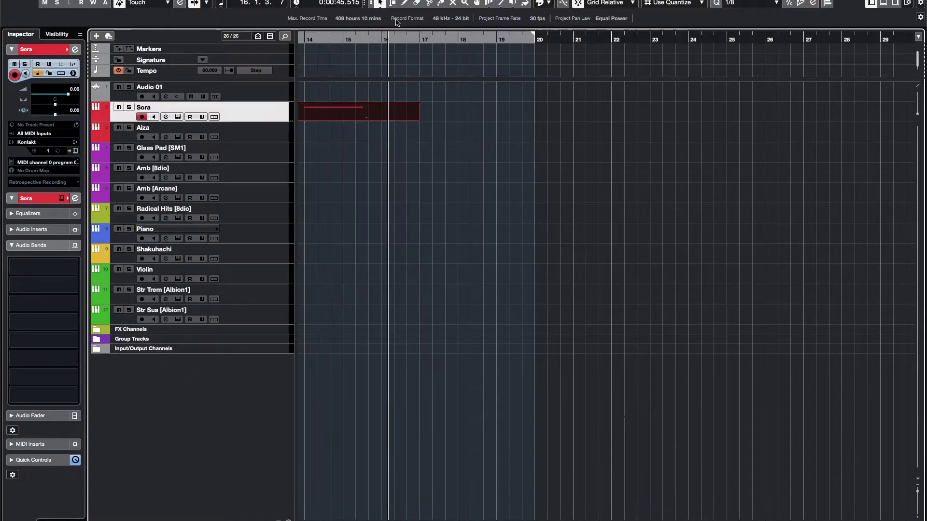
{"action": "scroll", "coordinate": [410, 108], "scroll_direction": "left", "scroll_amount": 10}
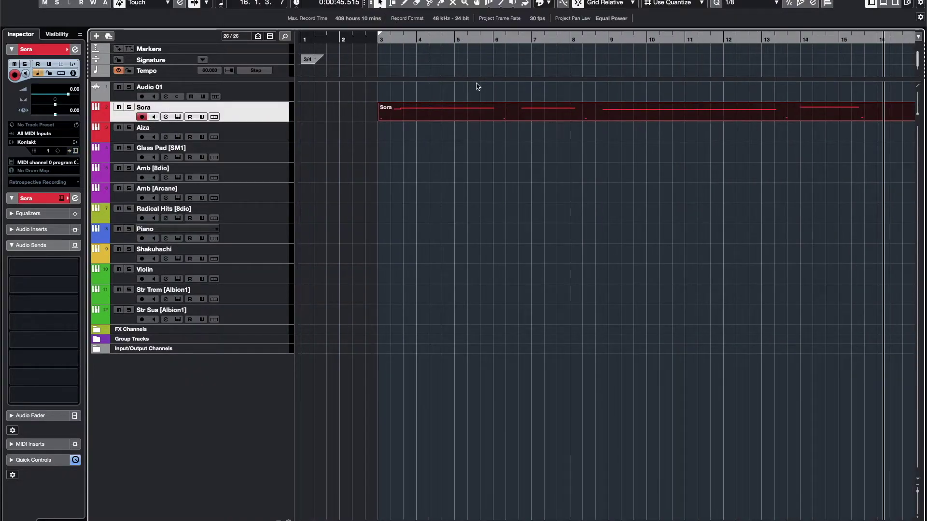
Step: Split the recorded Sora part at 6.1.3, 8.2.1, mid-bar 13 and about bar 16, and delete the leftover end piece
{"action": "key", "text": "3"}
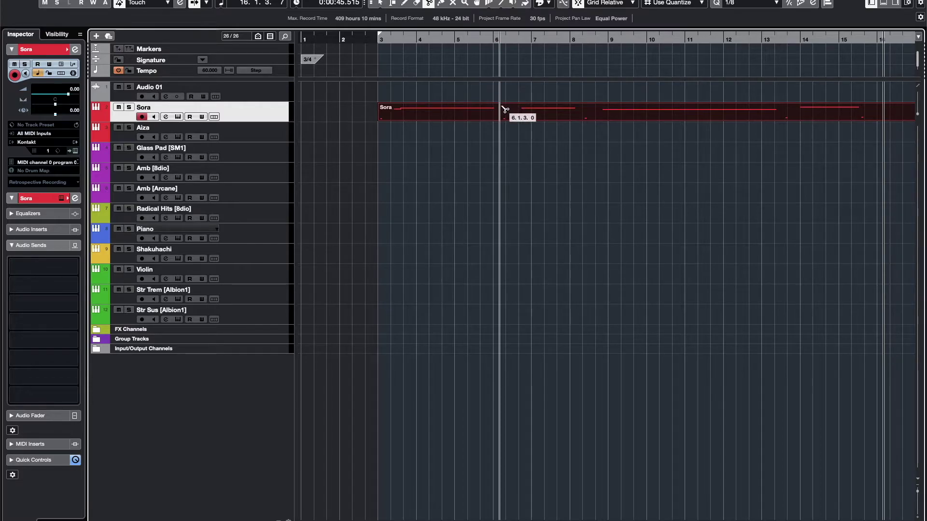
{"action": "left_click", "coordinate": [502, 113]}
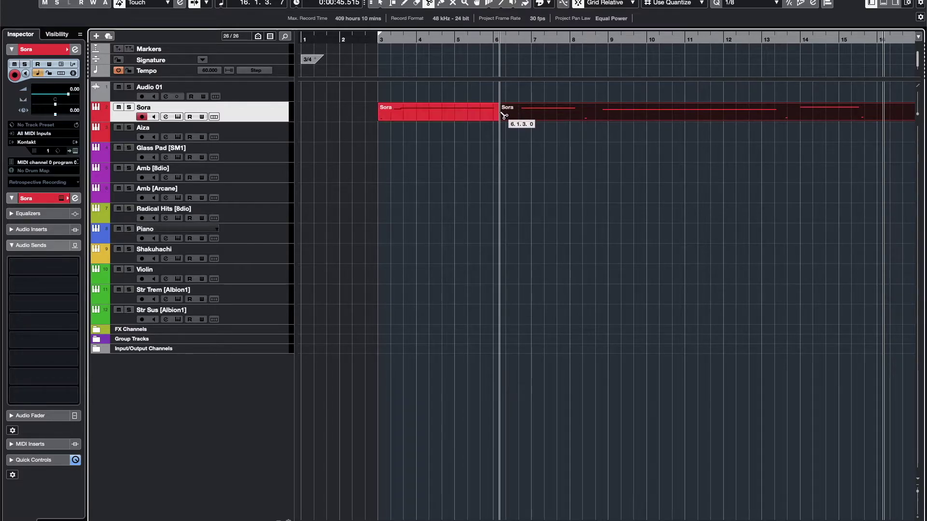
{"action": "left_click", "coordinate": [583, 118]}
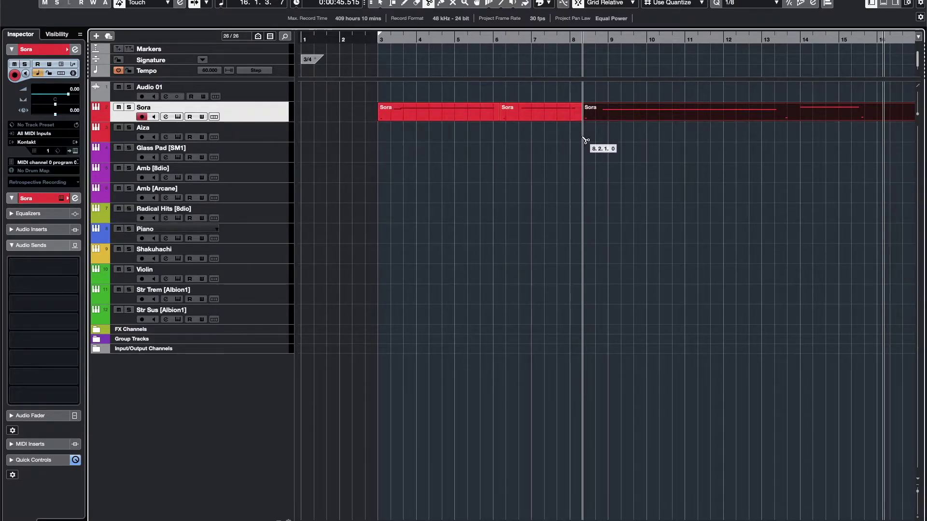
{"action": "left_click", "coordinate": [781, 120]}
{"action": "left_click", "coordinate": [874, 120]}
{"action": "scroll", "coordinate": [857, 174], "scroll_direction": "right", "scroll_amount": 3}
{"action": "key", "text": "1"}
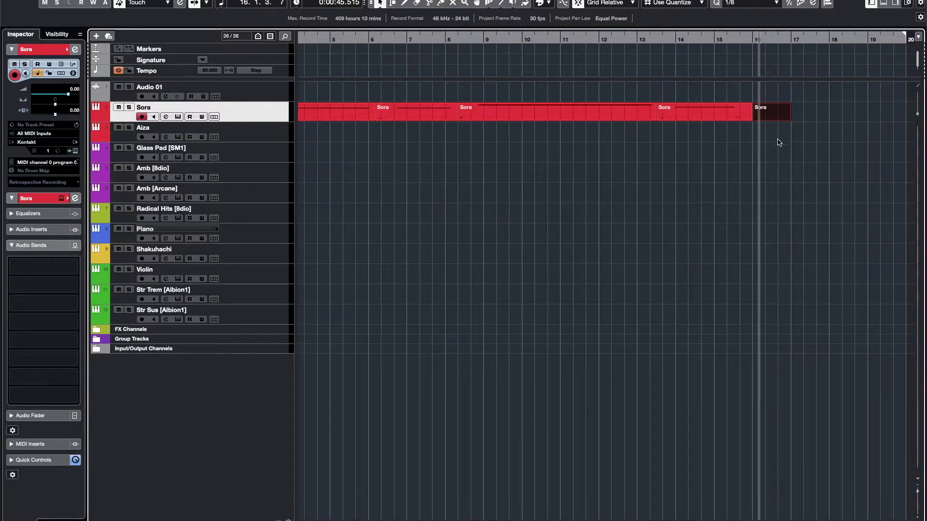
{"action": "key", "text": "Delete"}
{"action": "scroll", "coordinate": [707, 157], "scroll_direction": "left", "scroll_amount": 2}
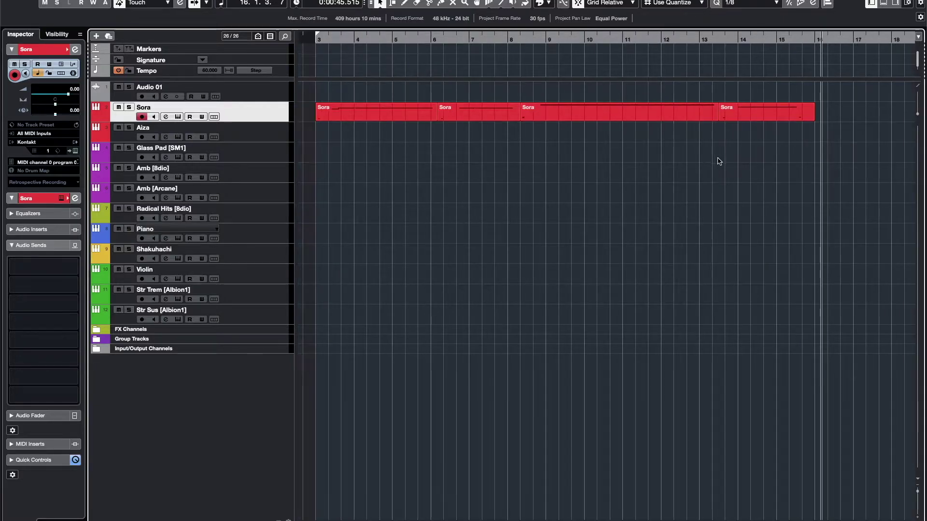
Step: Reorder the last two Sora phrases, placing the short one at bar 9 and the long one just before bar 12
{"action": "left_click_drag", "start_coordinate": [581, 112], "coordinate": [880, 118]}
{"action": "left_click_drag", "start_coordinate": [786, 112], "coordinate": [613, 112]}
{"action": "left_click_drag", "start_coordinate": [849, 112], "coordinate": [682, 112]}
Step: Play from the first Sora phrase, trim its start by about one beat, and open it for note editing with all notes selected
{"action": "left_click", "coordinate": [410, 110]}
{"action": "key", "text": "l"}
{"action": "key", "text": "space"}
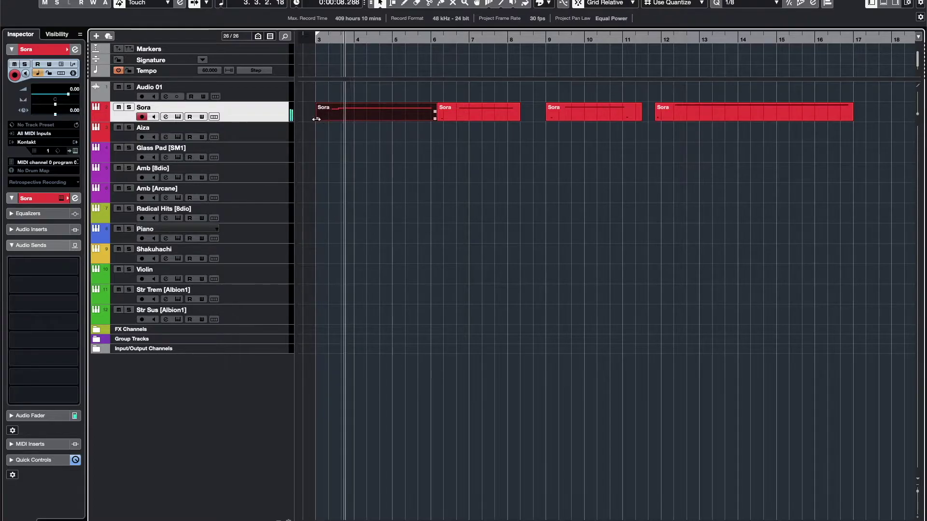
{"action": "left_click_drag", "start_coordinate": [317, 118], "coordinate": [330, 119]}
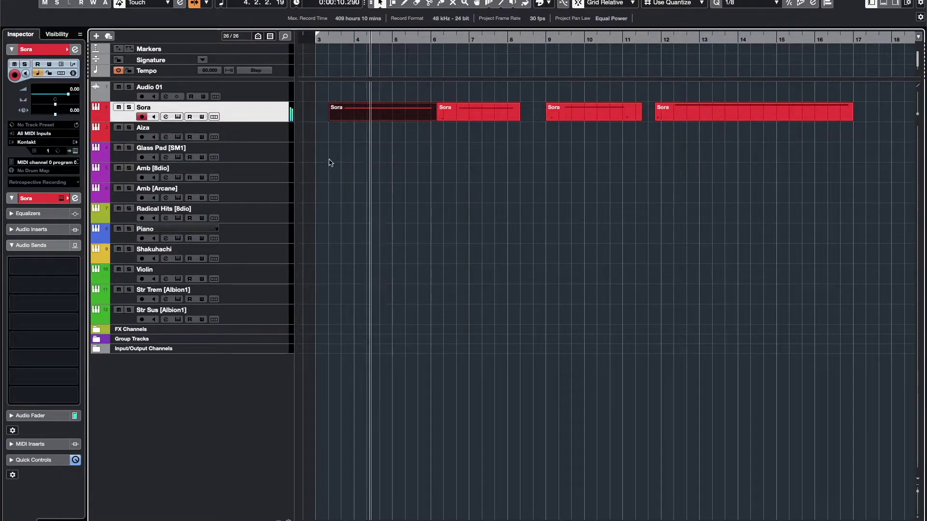
{"action": "double_click", "coordinate": [358, 114]}
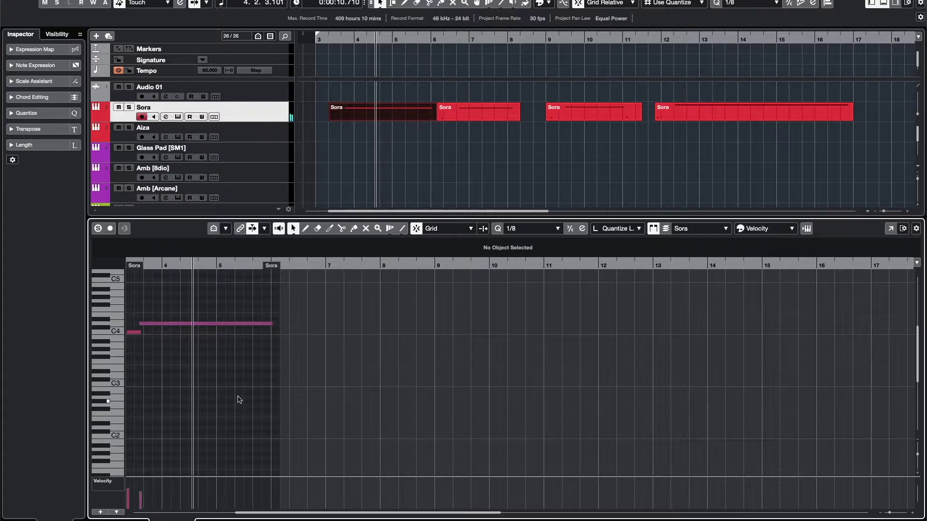
{"action": "key", "text": "ctrl+a"}
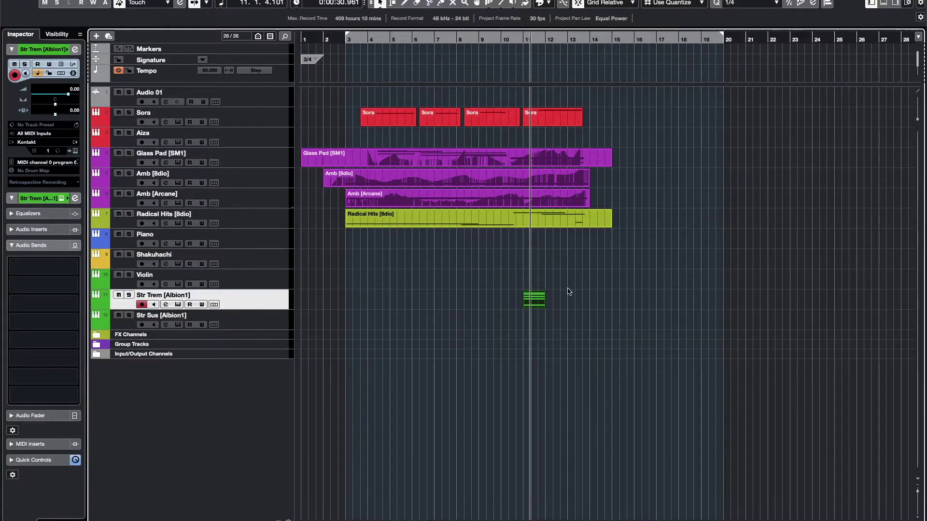
Step: Time-stretch the Str Trem [Albion1] part's end to bar 14 and return the selection tool to normal sizing
{"action": "key", "text": "1"}
{"action": "key", "text": "1"}
{"action": "left_click_drag", "start_coordinate": [544, 307], "coordinate": [588, 307]}
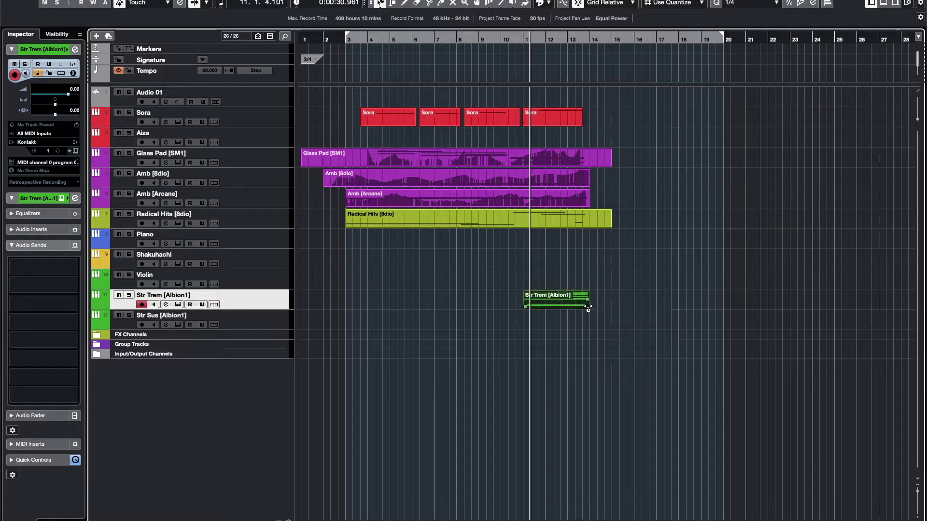
{"action": "key", "text": "1"}
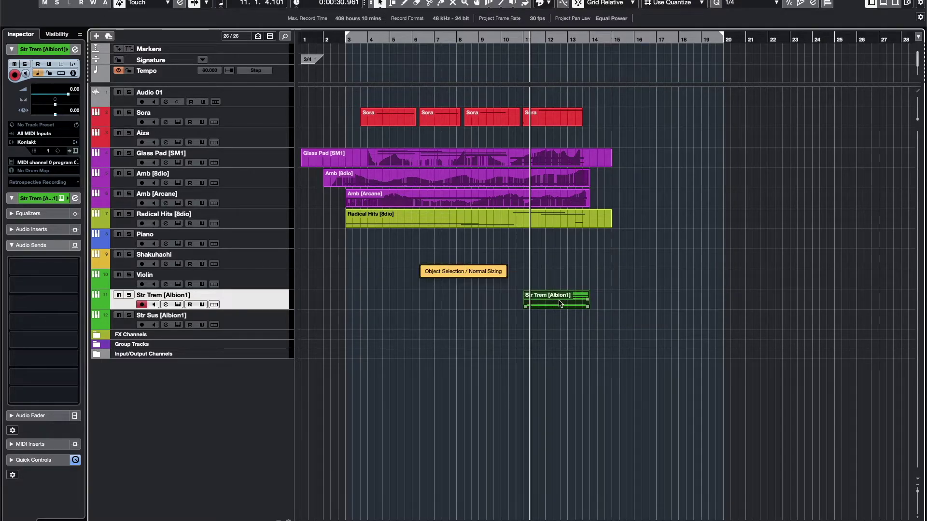
Step: Open the Str Trem [Albion1] part for note editing and show the Modulation CC 1 lane, beginning at the part's start
{"action": "double_click", "coordinate": [560, 303]}
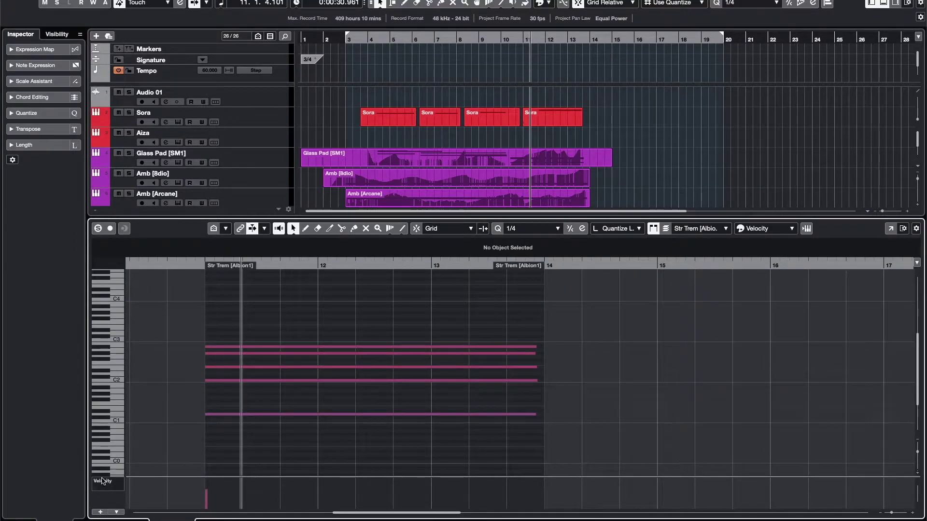
{"action": "left_click", "coordinate": [103, 481]}
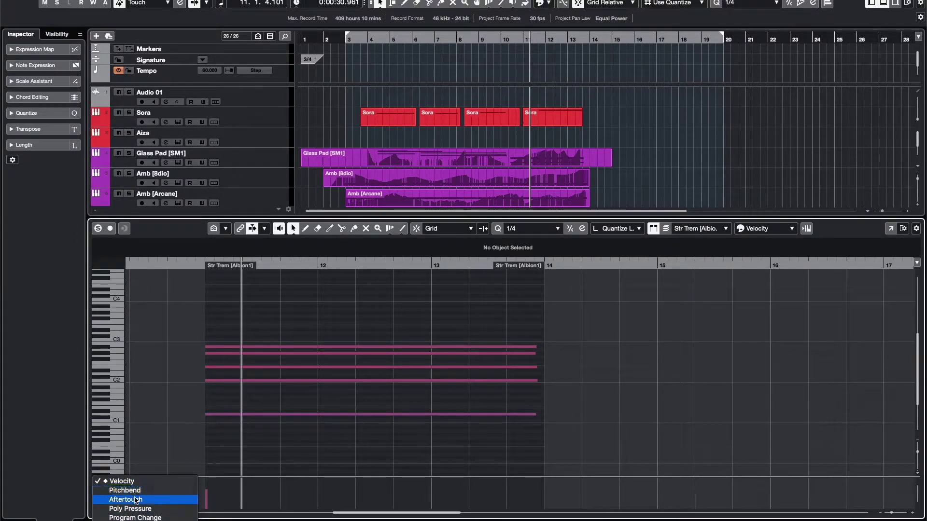
{"action": "left_click", "coordinate": [144, 479]}
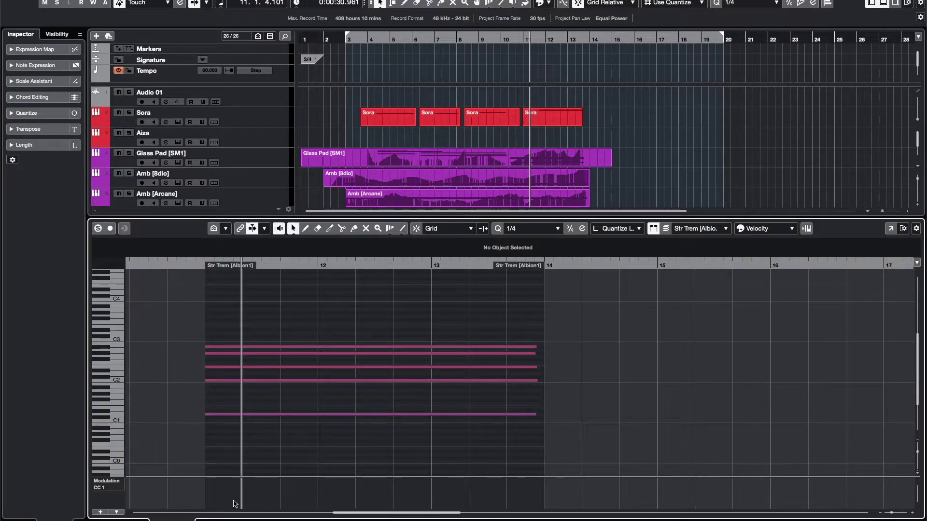
{"action": "left_click", "coordinate": [206, 501]}
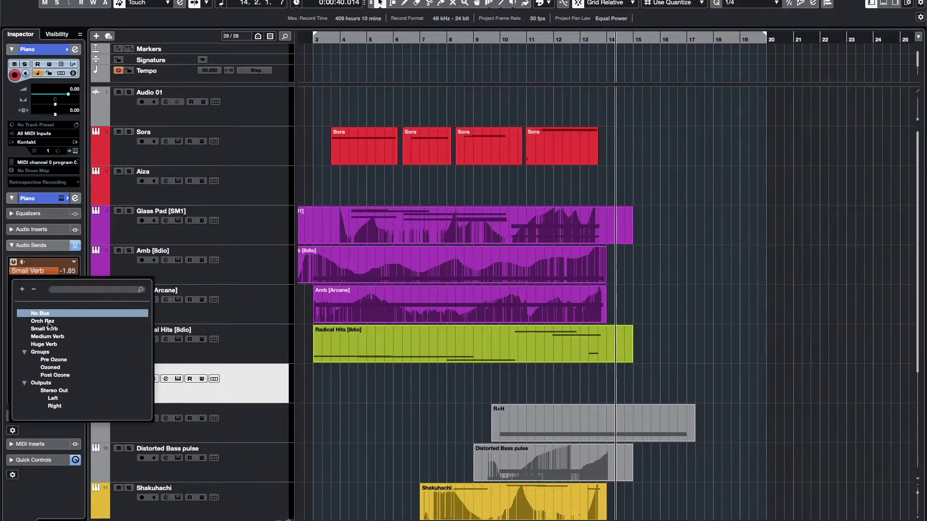
Step: Add an active Orch Rez send to the Piano track and set its level to -3.98
{"action": "left_click", "coordinate": [43, 320]}
{"action": "left_click", "coordinate": [13, 280]}
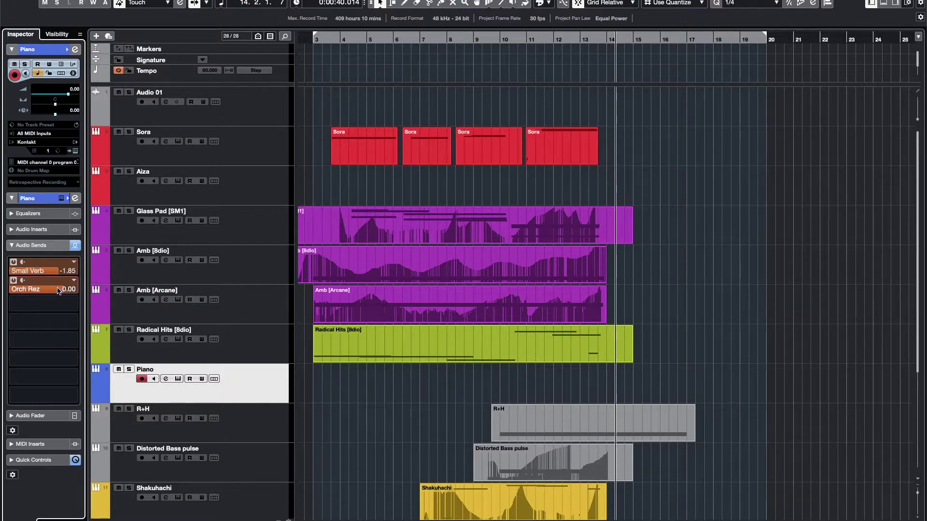
{"action": "left_click_drag", "start_coordinate": [51, 291], "coordinate": [43, 291]}
Step: Select the Aiza track and open its instrument
{"action": "scroll", "coordinate": [39, 291], "scroll_direction": "down", "scroll_amount": 2}
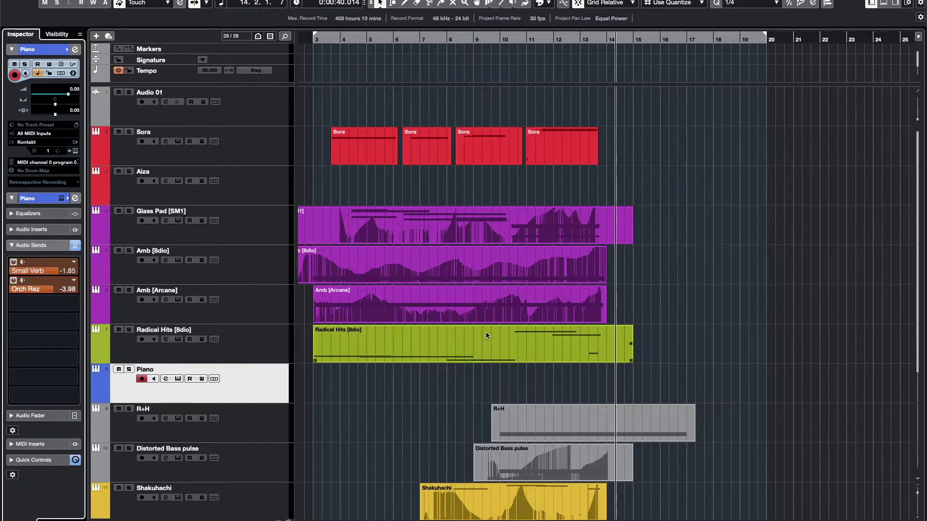
{"action": "left_click", "coordinate": [268, 182]}
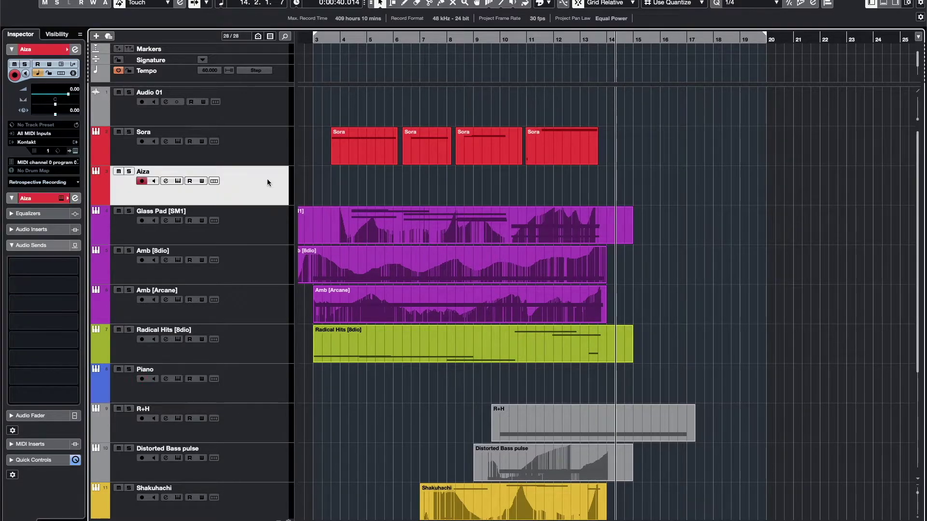
{"action": "key", "text": "ctrl+e"}
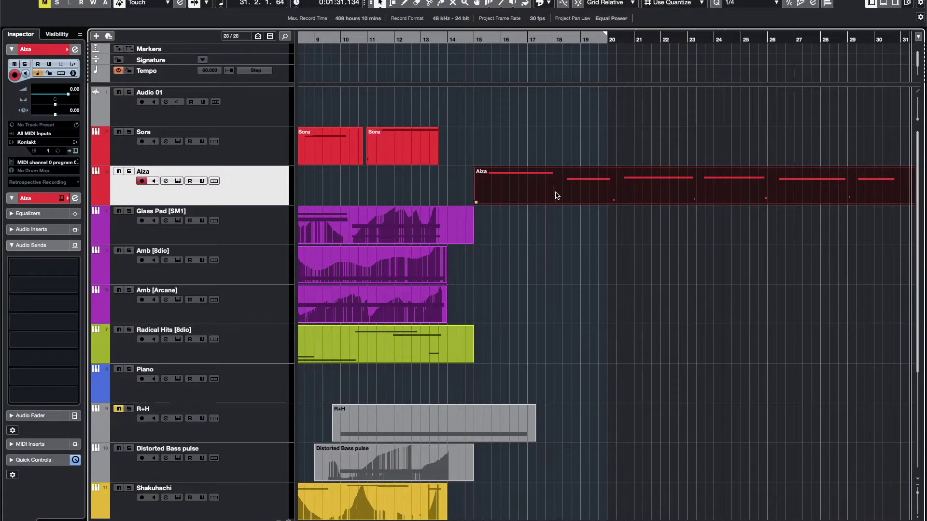
Step: Split the Aiza part between its phrases at bar 18, just after bar 20 and just after bar 23
{"action": "left_click", "coordinate": [553, 234]}
{"action": "scroll", "coordinate": [559, 222], "scroll_direction": "up", "scroll_amount": 5}
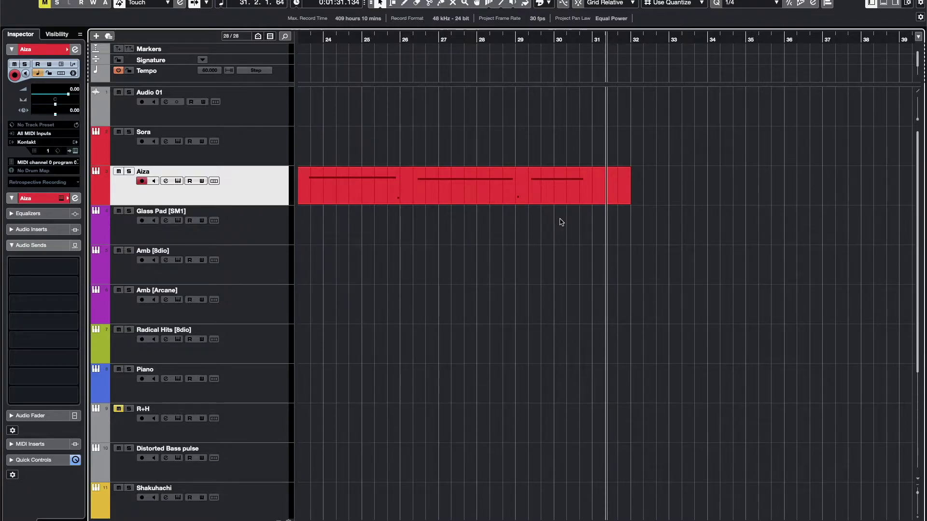
{"action": "left_click", "coordinate": [540, 202]}
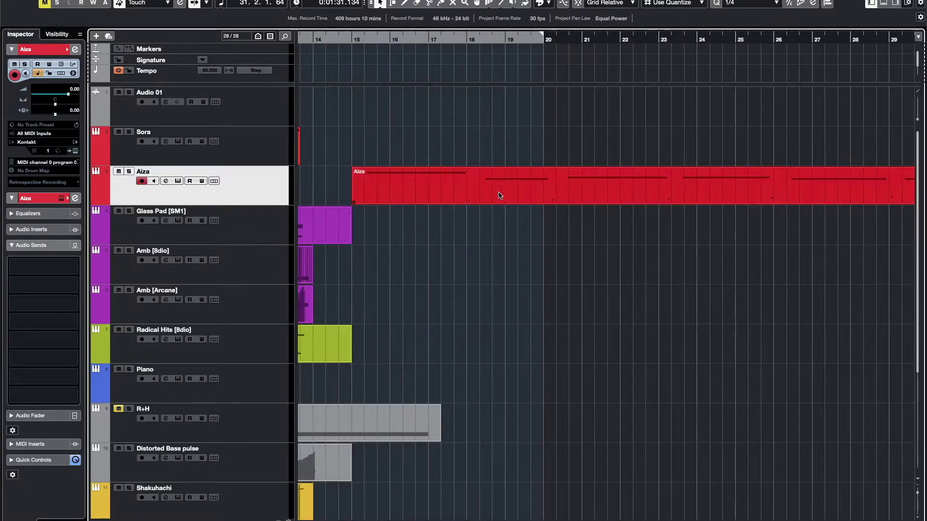
{"action": "key", "text": "3"}
{"action": "left_click", "coordinate": [468, 189]}
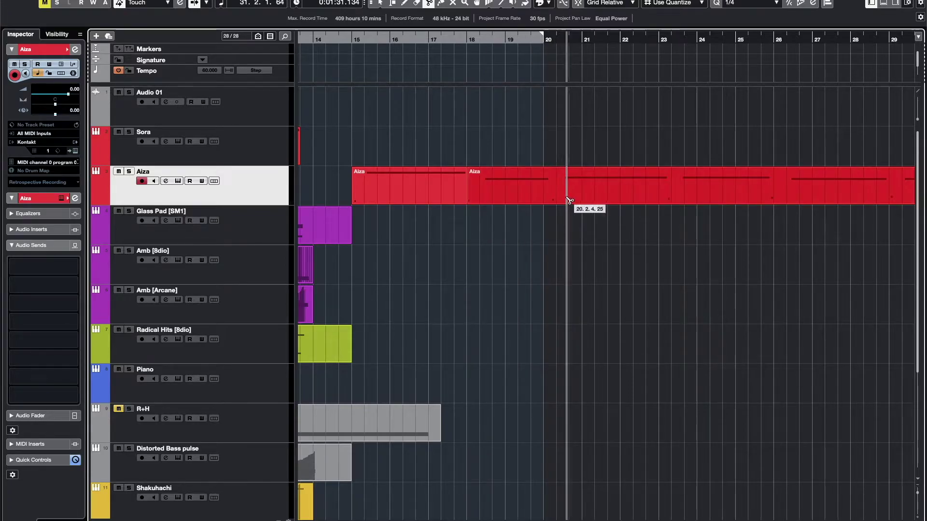
{"action": "left_click", "coordinate": [552, 198]}
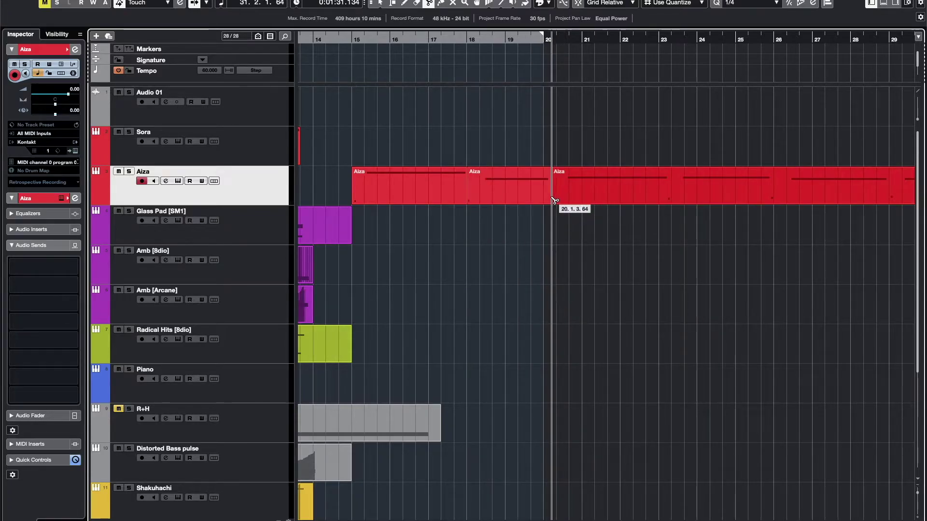
{"action": "left_click", "coordinate": [671, 198]}
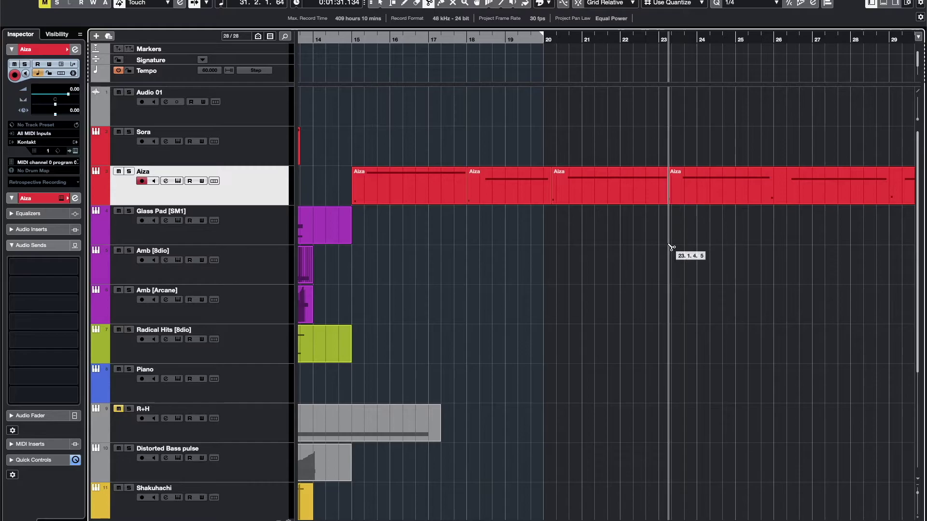
Step: Split the remaining long Aiza part just before bar 26 and at about bar 29
{"action": "left_click", "coordinate": [771, 201]}
{"action": "scroll", "coordinate": [772, 205], "scroll_direction": "up", "scroll_amount": 5}
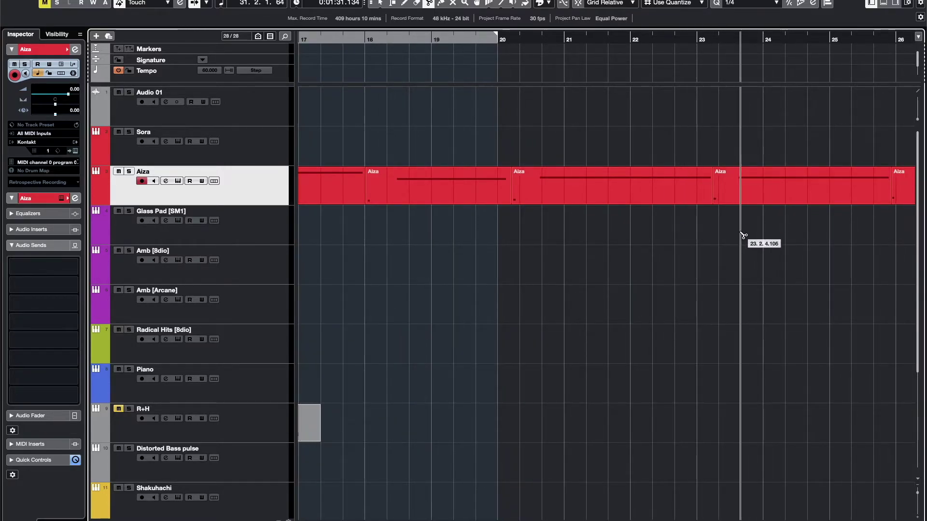
{"action": "scroll", "coordinate": [748, 239], "scroll_direction": "right", "scroll_amount": 2}
{"action": "scroll", "coordinate": [828, 200], "scroll_direction": "right", "scroll_amount": 2}
{"action": "scroll", "coordinate": [836, 200], "scroll_direction": "right", "scroll_amount": 3}
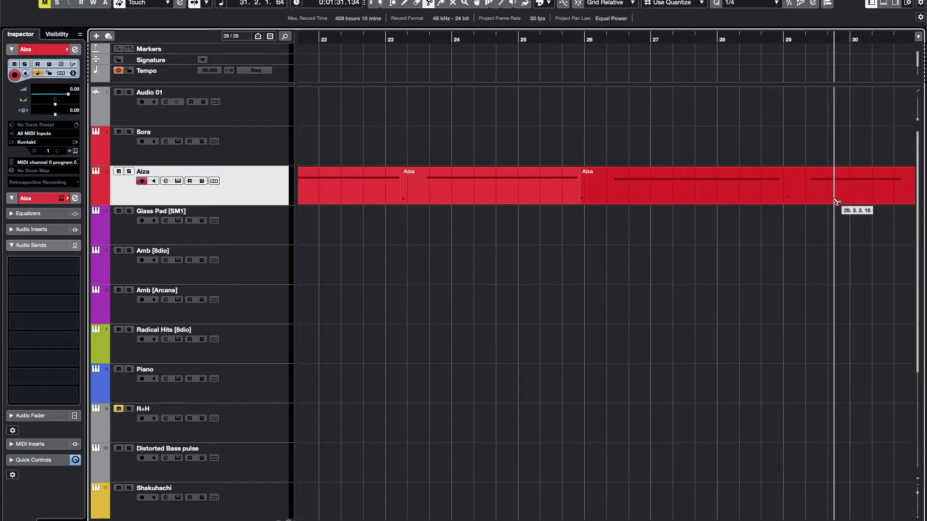
{"action": "left_click", "coordinate": [787, 201]}
Step: Delete the last Aiza piece, from bar 29 onward
{"action": "scroll", "coordinate": [792, 203], "scroll_direction": "right", "scroll_amount": 2}
{"action": "key", "text": "space"}
{"action": "scroll", "coordinate": [779, 208], "scroll_direction": "down", "scroll_amount": 5}
{"action": "key", "text": "1"}
{"action": "left_click_drag", "start_coordinate": [763, 237], "coordinate": [761, 177]}
{"action": "key", "text": "Delete"}
Step: Audition the first Aiza phrase from its start at bar 15
{"action": "scroll", "coordinate": [377, 215], "scroll_direction": "left", "scroll_amount": 5}
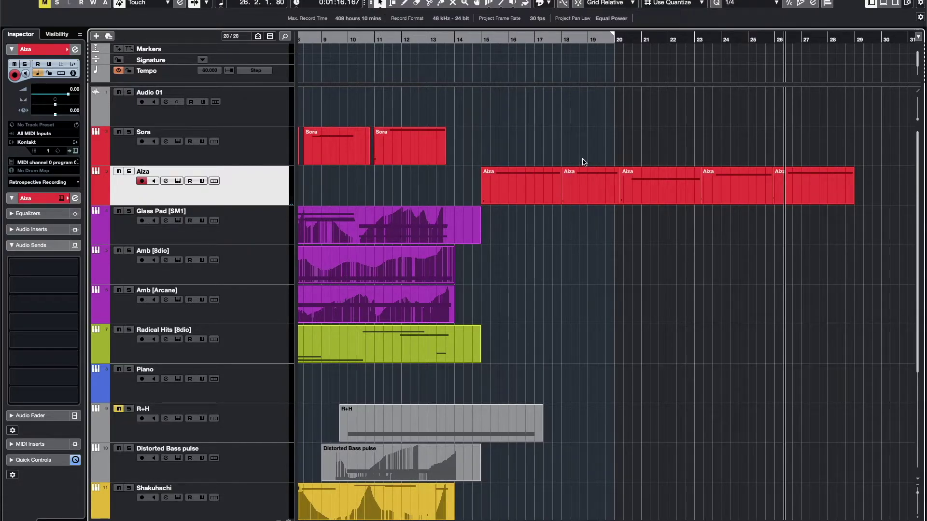
{"action": "scroll", "coordinate": [521, 175], "scroll_direction": "left", "scroll_amount": 7}
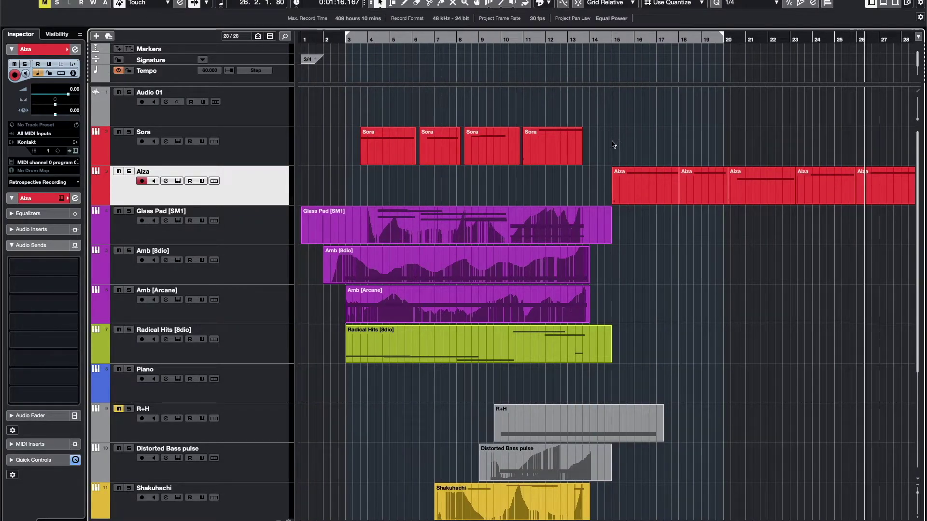
{"action": "left_click", "coordinate": [627, 190]}
{"action": "key", "text": "l"}
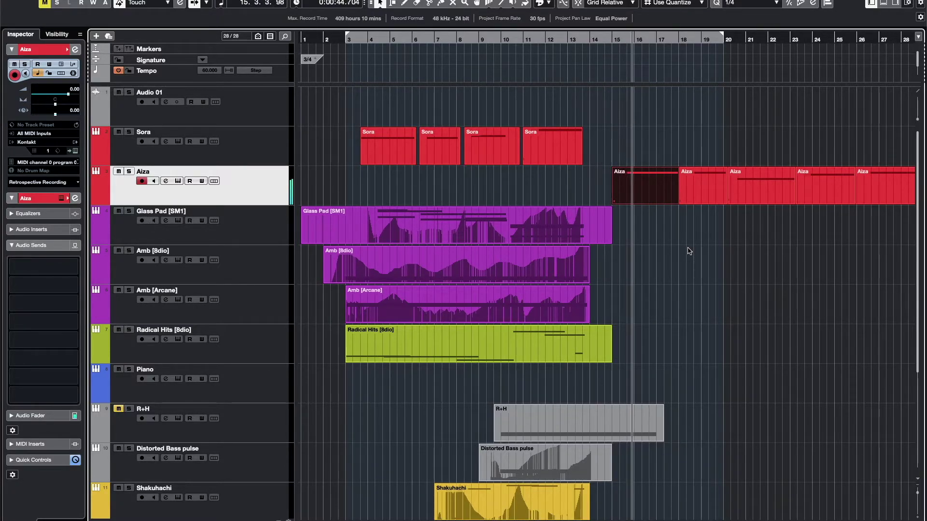
{"action": "scroll", "coordinate": [689, 251], "scroll_direction": "right", "scroll_amount": 3}
{"action": "scroll", "coordinate": [690, 252], "scroll_direction": "right", "scroll_amount": 3}
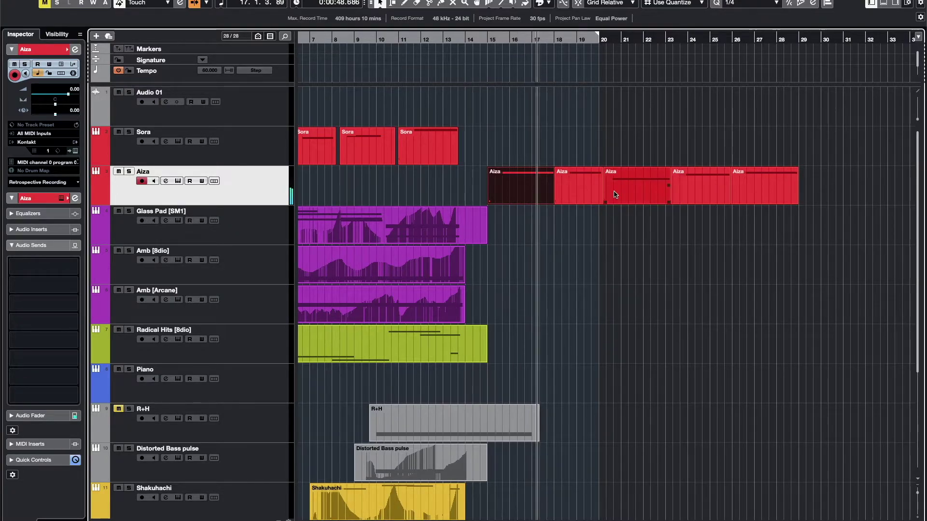
Step: Move the first Aiza phrase about six bars earlier and the second phrase into its place near bar 15
{"action": "left_click_drag", "start_coordinate": [549, 190], "coordinate": [422, 191]}
{"action": "left_click_drag", "start_coordinate": [582, 187], "coordinate": [521, 188]}
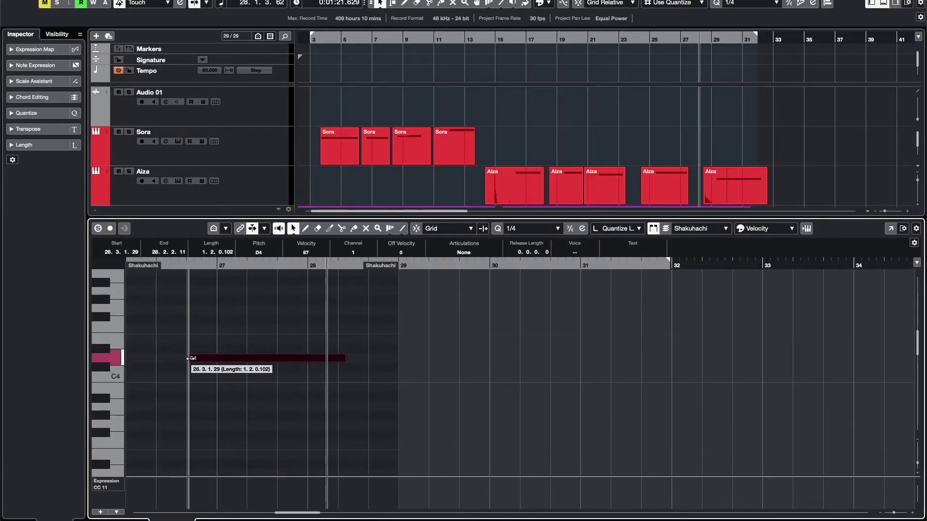
Step: Trim the start of the Shakuhachi part's D4 note to 27.2.2.7 and close the note editor
{"action": "left_click_drag", "start_coordinate": [191, 358], "coordinate": [244, 358]}
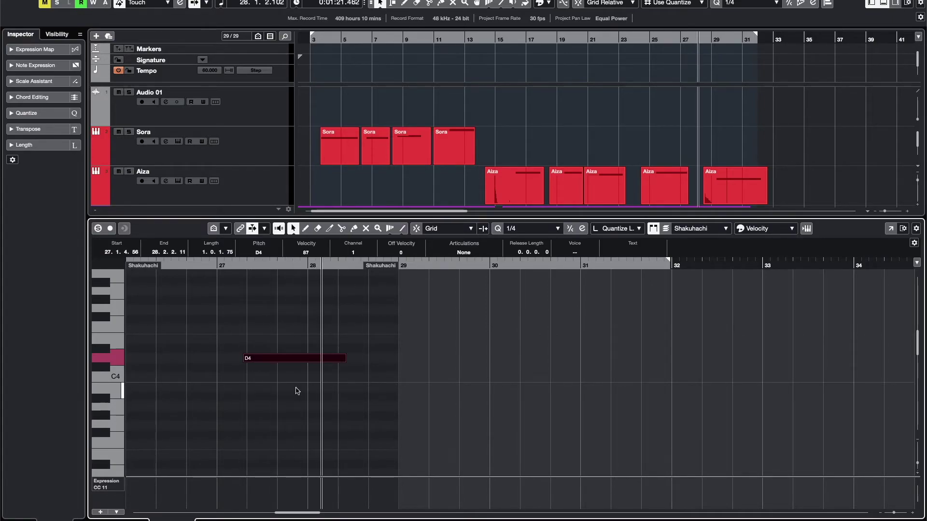
{"action": "left_click_drag", "start_coordinate": [244, 358], "coordinate": [255, 358]}
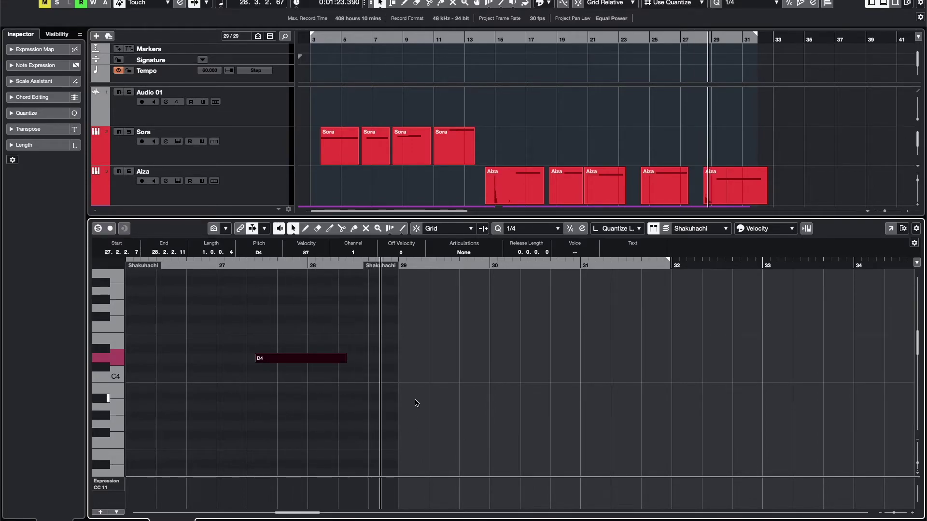
{"action": "key", "text": "ctrl+e"}
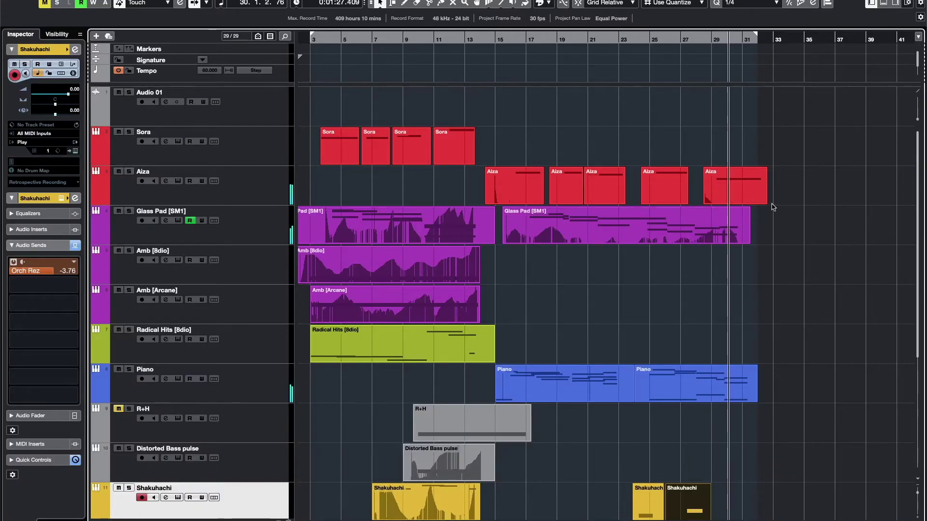
Step: Shift the last Aiza part slightly earlier, starting just after bar 28
{"action": "left_click", "coordinate": [759, 194]}
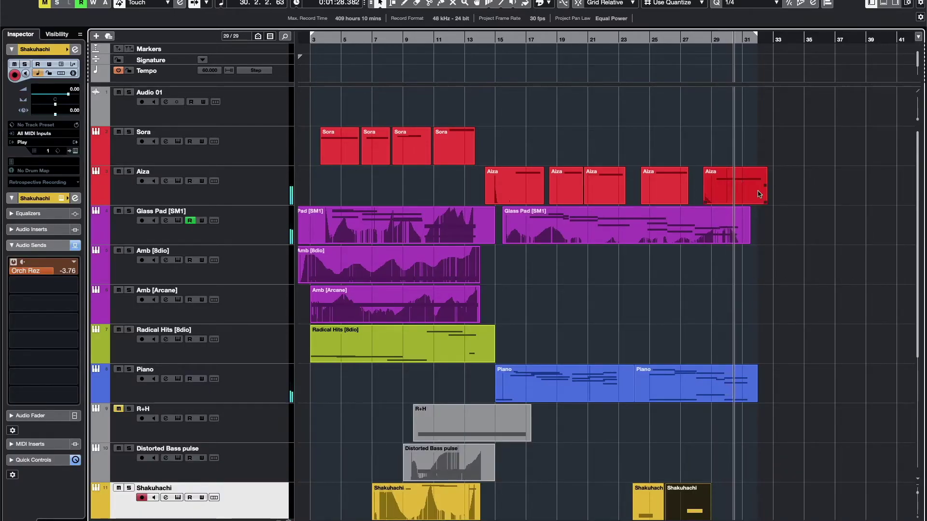
{"action": "left_click", "coordinate": [728, 181]}
{"action": "key", "text": "l"}
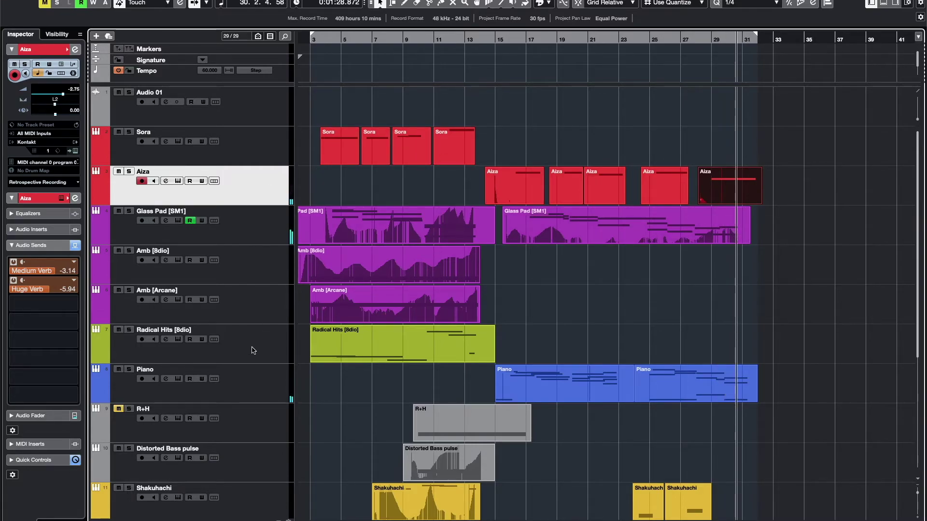
Step: Add a Kontakt instrument track below Aiza and load Cymbals and Gongs - Cymbals 1 from Albion ONE's legacy patches
{"action": "key", "text": "super+space"}
{"action": "key", "text": "Escape"}
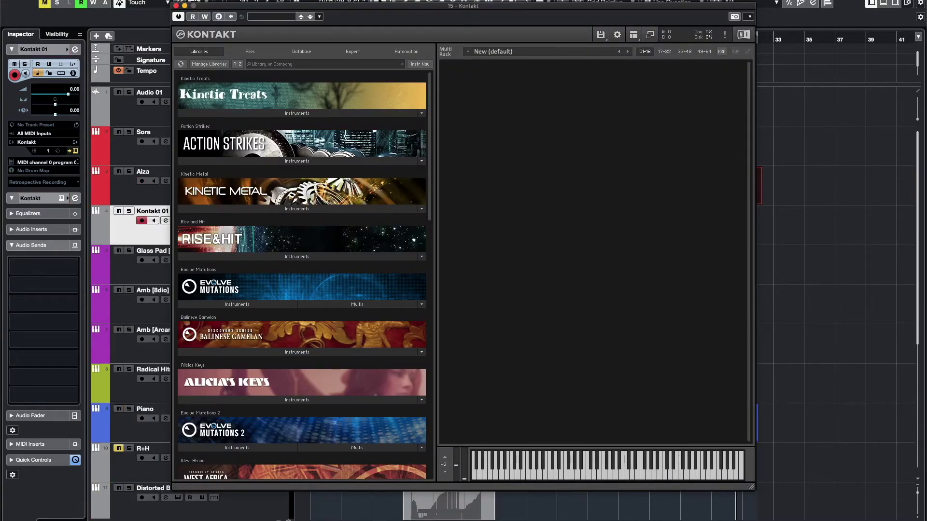
{"action": "scroll", "coordinate": [376, 285], "scroll_direction": "down", "scroll_amount": 15}
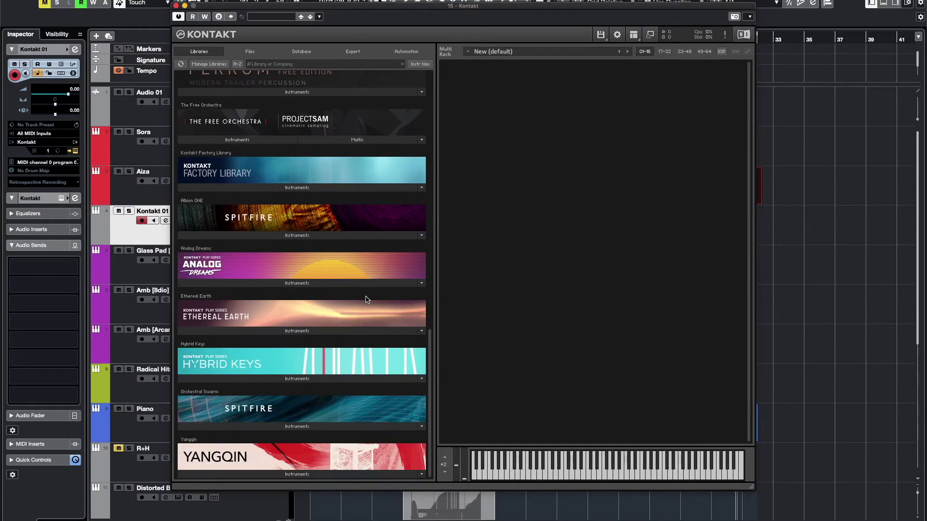
{"action": "left_click", "coordinate": [340, 236]}
{"action": "left_click", "coordinate": [211, 265]}
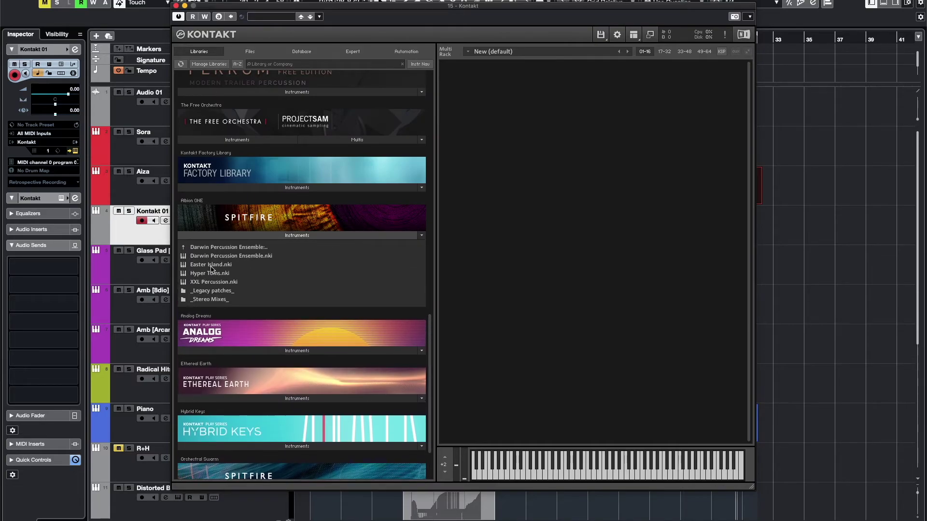
{"action": "left_click", "coordinate": [215, 291]}
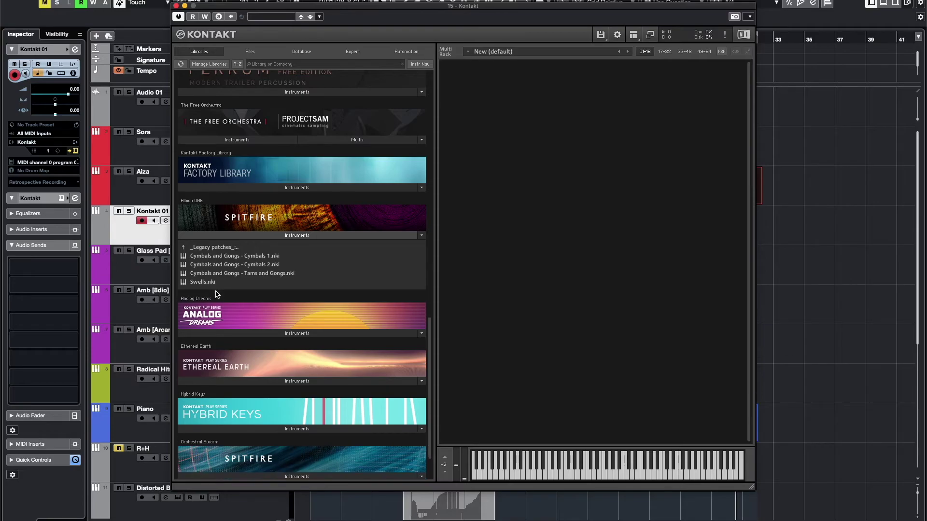
{"action": "left_click", "coordinate": [224, 256]}
{"action": "left_click_drag", "start_coordinate": [531, 151], "coordinate": [531, 152]}
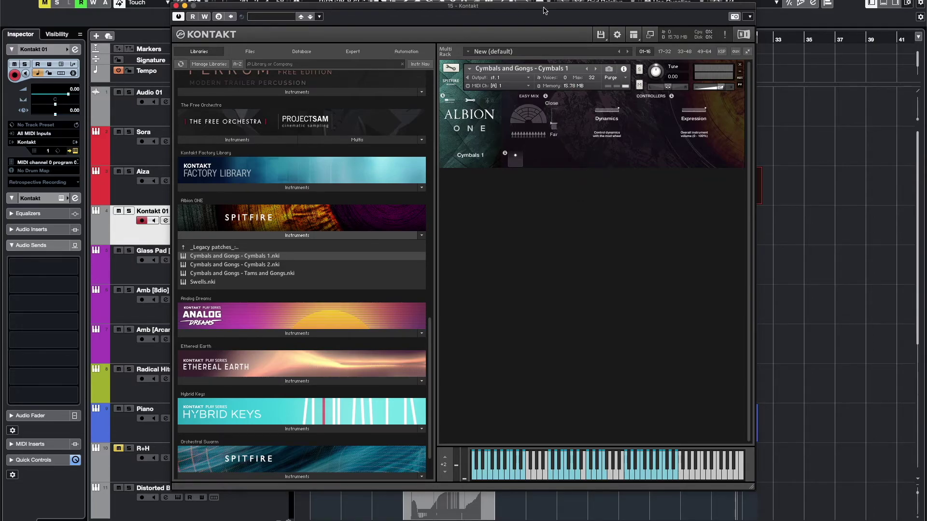
{"action": "key", "text": "super+w"}
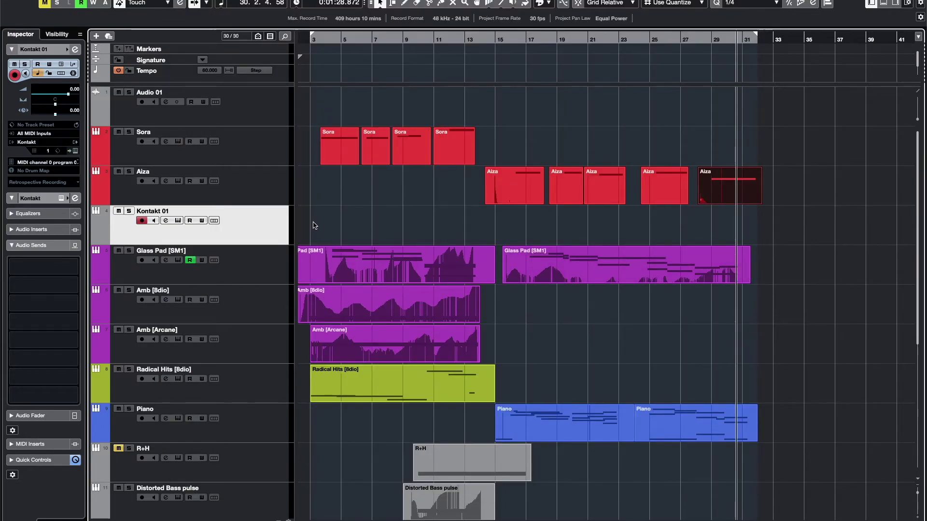
Step: Rename the new Kontakt track as Cymbals and place the playhead at about 16.2.4
{"action": "double_click", "coordinate": [186, 209]}
{"action": "type", "text": "Cymbals"}
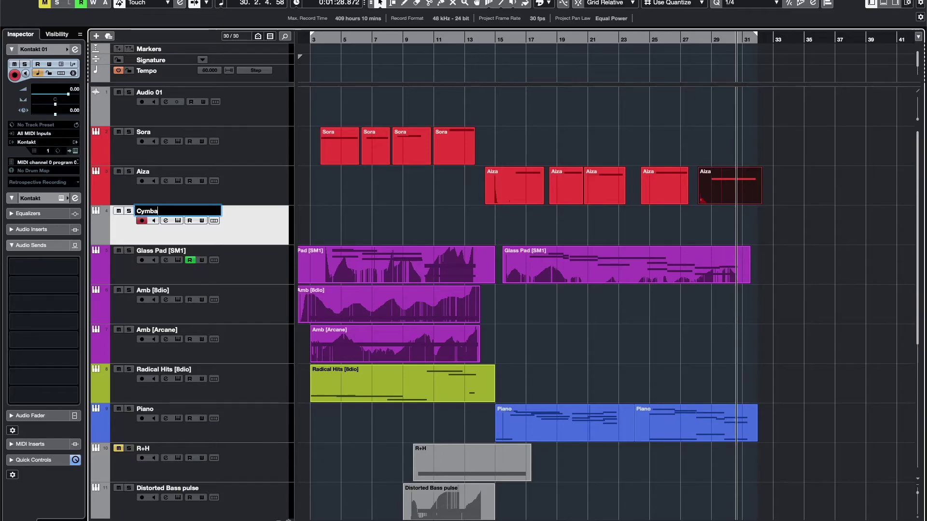
{"action": "left_click", "coordinate": [520, 37]}
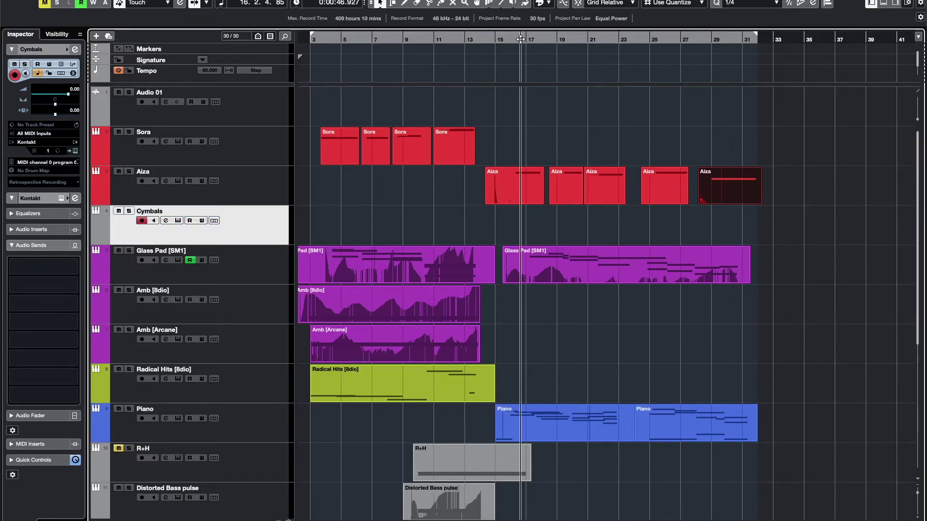